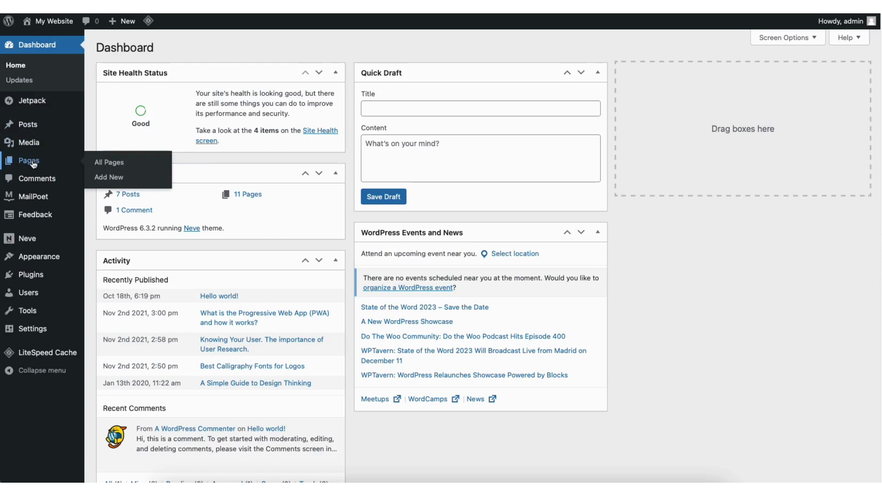
Step: Open the Home — Front Page from All Pages in the block editor
{"action": "left_click", "coordinate": [29, 161]}
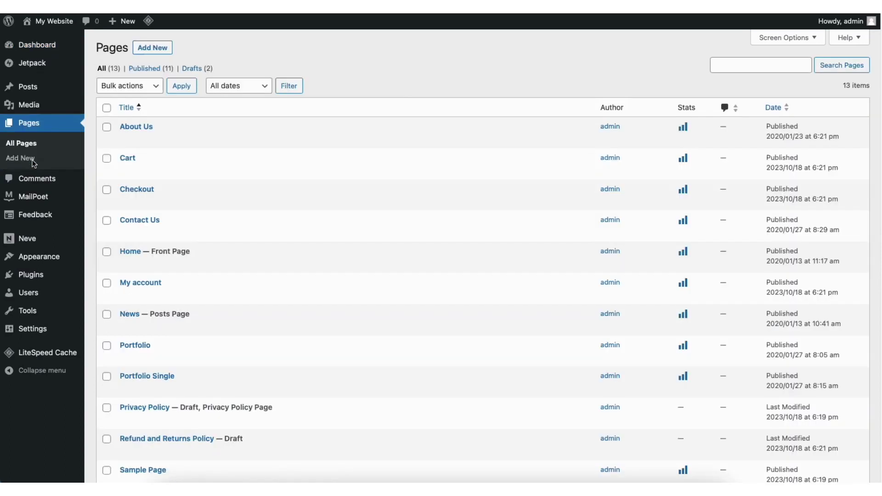
{"action": "mouse_move", "coordinate": [155, 255]}
{"action": "left_click", "coordinate": [127, 261]}
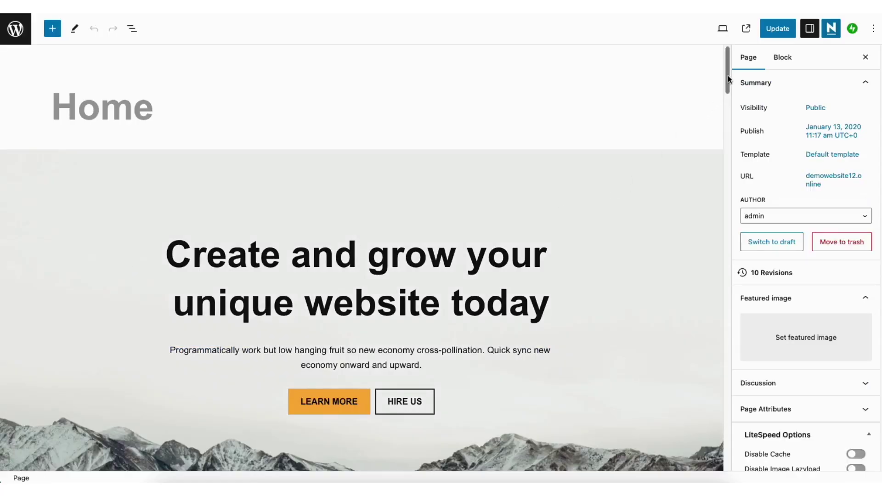
{"action": "left_click_drag", "start_coordinate": [727, 76], "coordinate": [730, 134]}
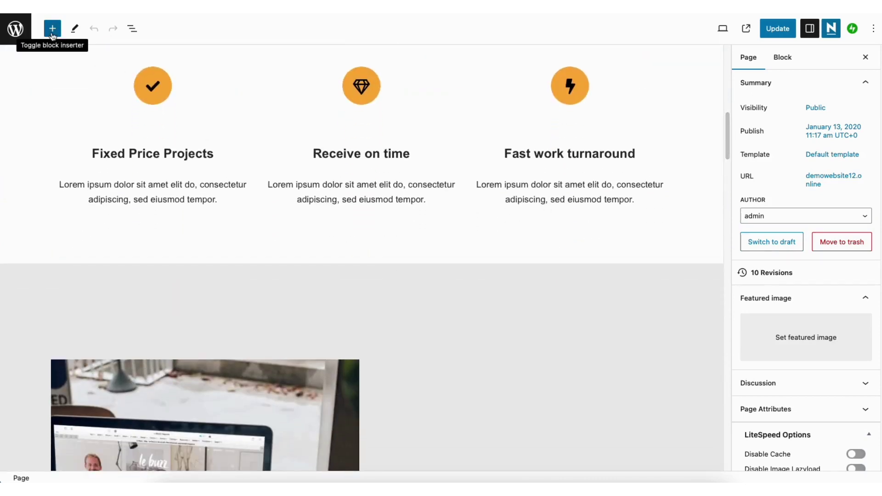
Step: Insert a Gallery block just below the Fixed Price Projects feature columns
{"action": "left_click", "coordinate": [361, 257]}
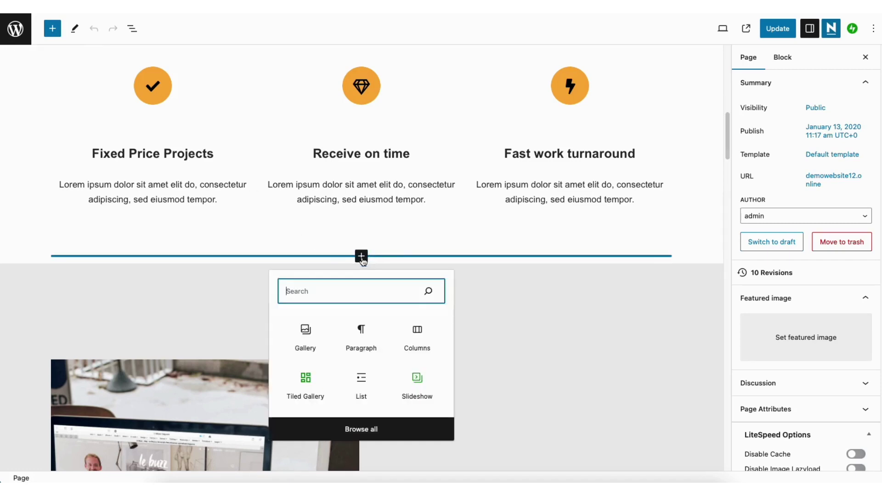
{"action": "type", "text": "g"}
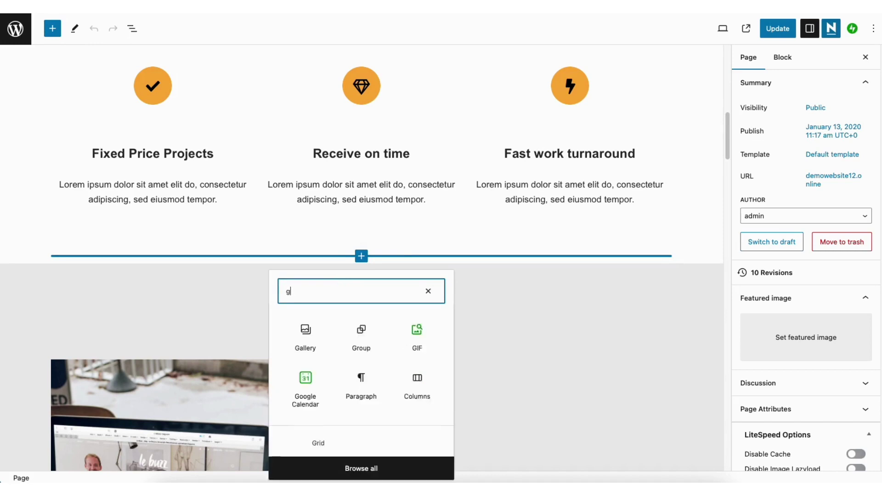
{"action": "type", "text": "allery"}
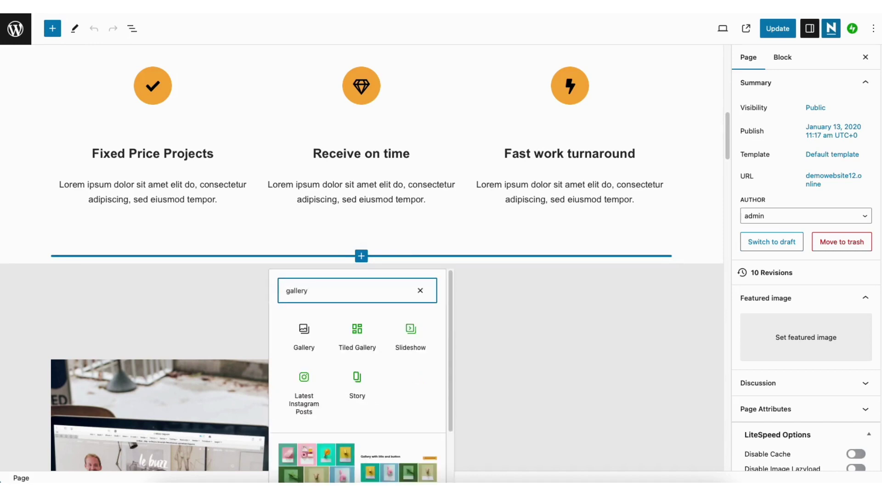
{"action": "left_click", "coordinate": [301, 337]}
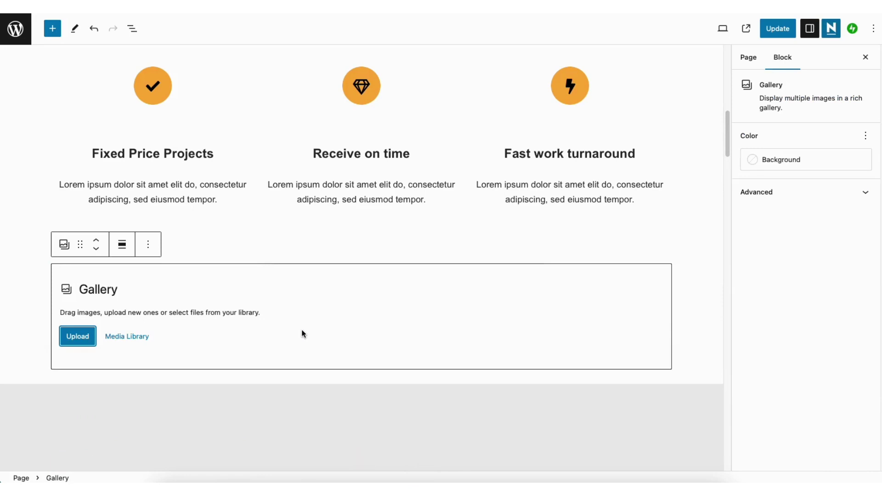
Step: Open the Gallery block's media library, glancing at Upload Files before returning
{"action": "left_click", "coordinate": [124, 340]}
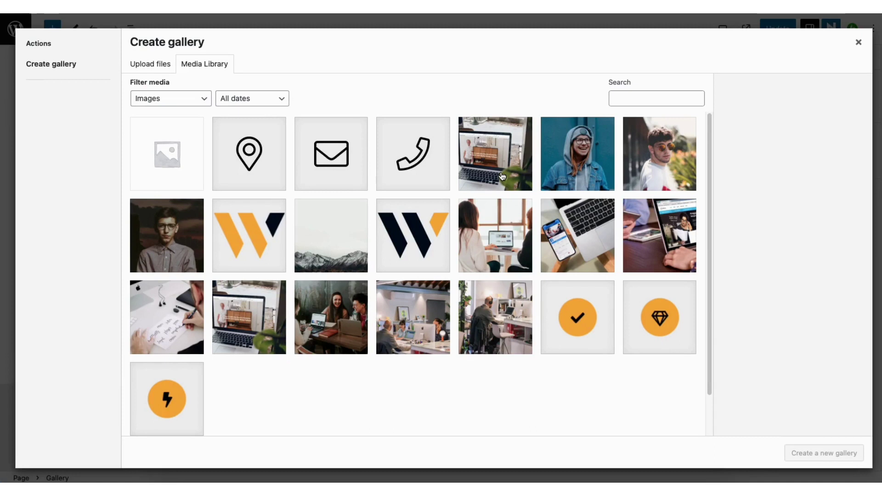
{"action": "left_click", "coordinate": [150, 63]}
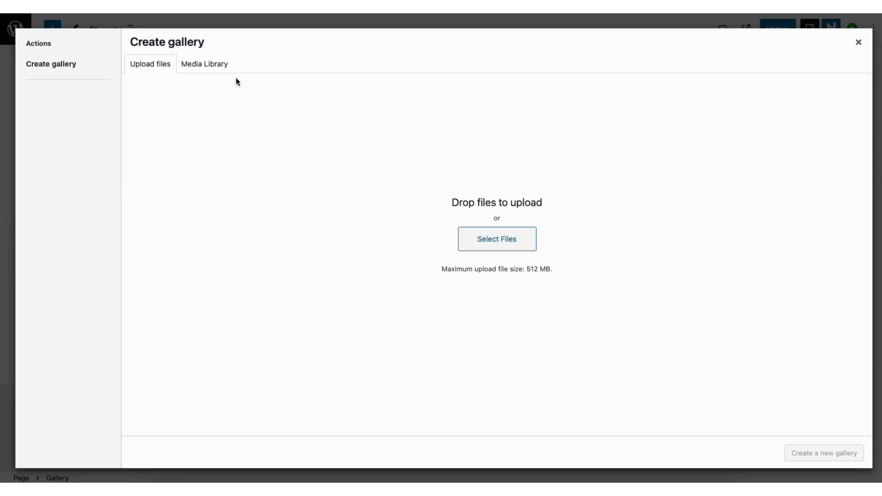
{"action": "left_click", "coordinate": [205, 63]}
Step: Select eight photos, from the laptop shot to the office workers, and create the gallery
{"action": "left_click", "coordinate": [494, 153]}
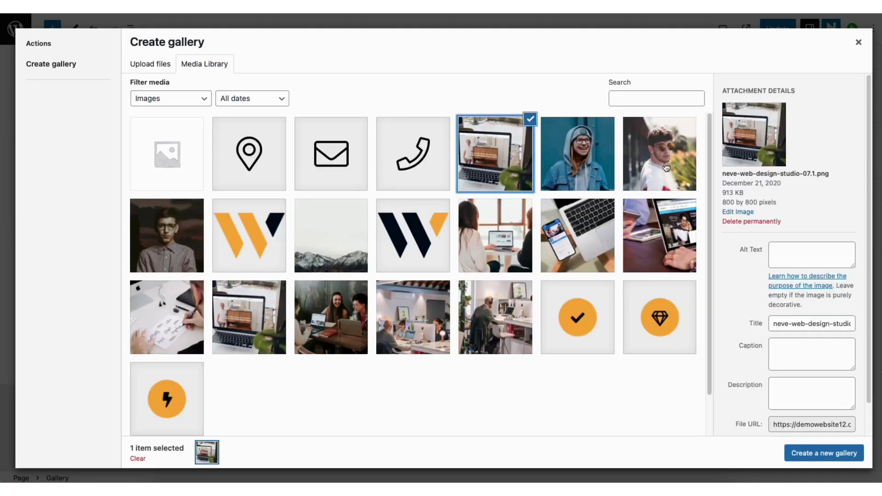
{"action": "left_click", "coordinate": [660, 152]}
{"action": "left_click", "coordinate": [495, 234]}
{"action": "left_click", "coordinate": [576, 236]}
{"action": "left_click", "coordinate": [659, 235]}
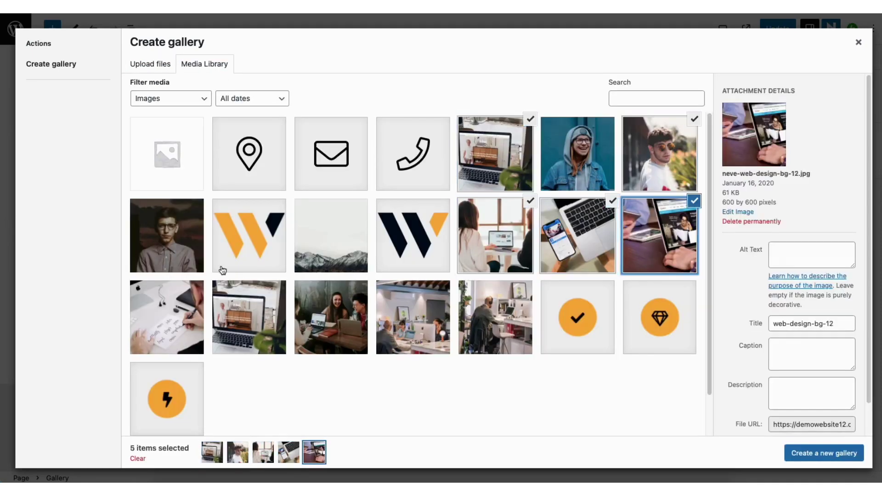
{"action": "left_click", "coordinate": [249, 317]}
{"action": "left_click", "coordinate": [331, 317]}
{"action": "left_click", "coordinate": [413, 317]}
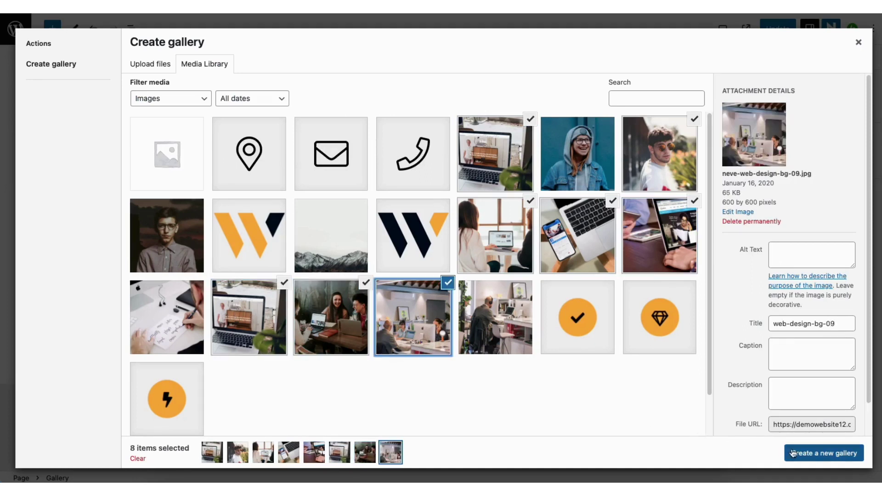
{"action": "left_click", "coordinate": [814, 455]}
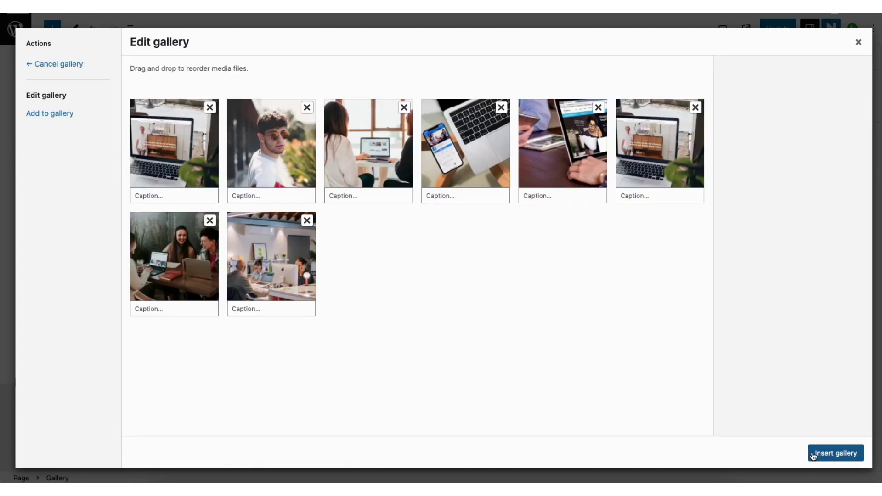
Step: Leave the first photo's caption empty and insert the eight-photo gallery into the page
{"action": "left_click", "coordinate": [162, 196]}
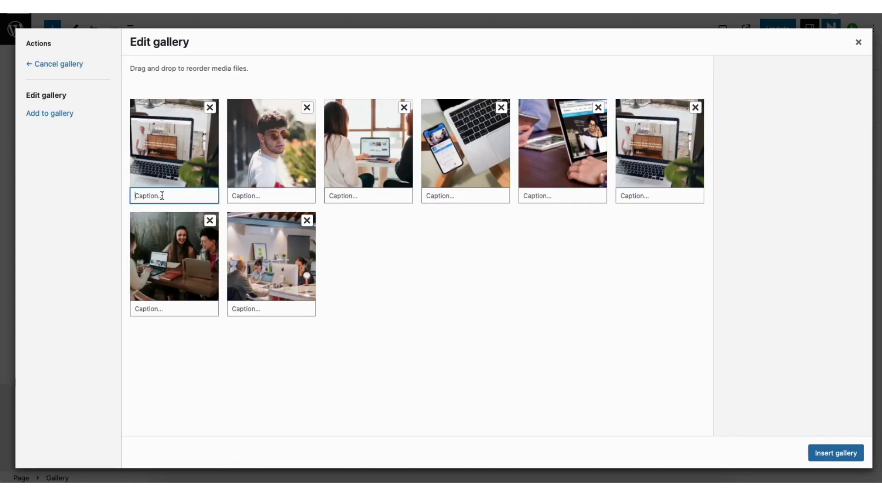
{"action": "type", "text": "de"}
{"action": "key", "text": "BackSpace"}
{"action": "key", "text": "BackSpace"}
{"action": "left_click", "coordinate": [827, 455]}
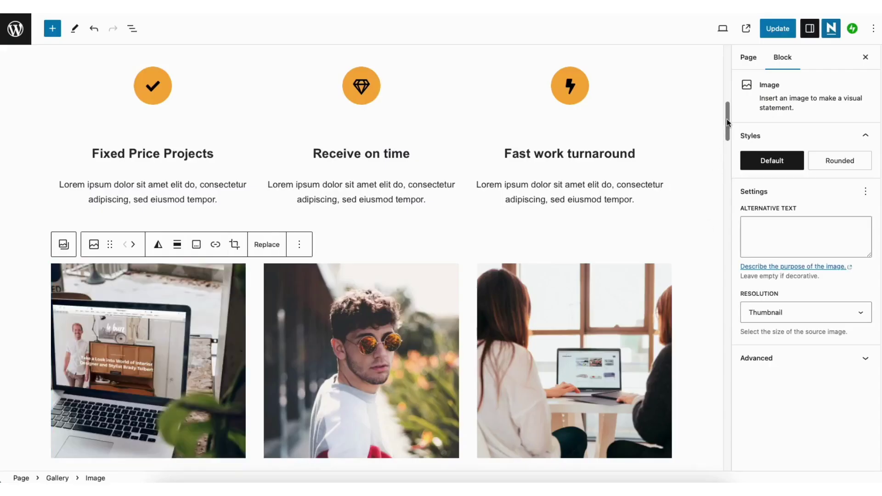
{"action": "mouse_move", "coordinate": [727, 127]}
{"action": "left_mouse_down"}
{"action": "mouse_move", "coordinate": [731, 171]}
{"action": "mouse_move", "coordinate": [726, 141]}
{"action": "left_mouse_up"}
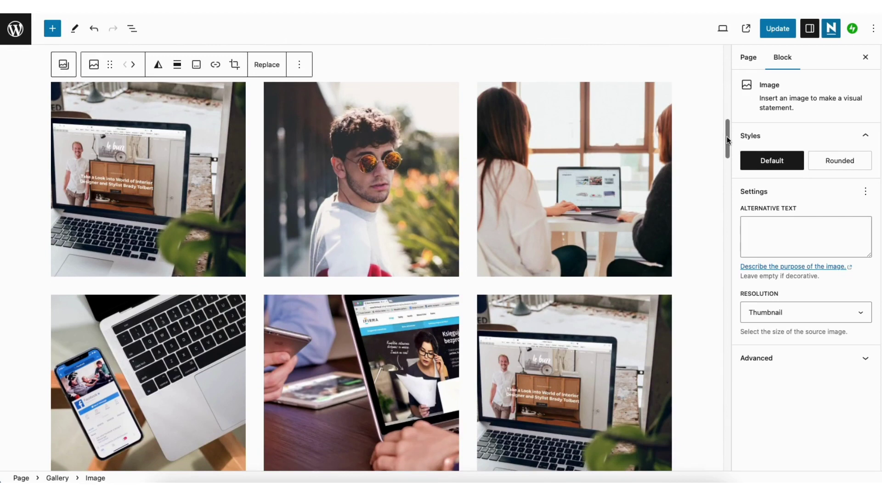
{"action": "left_click", "coordinate": [344, 162]}
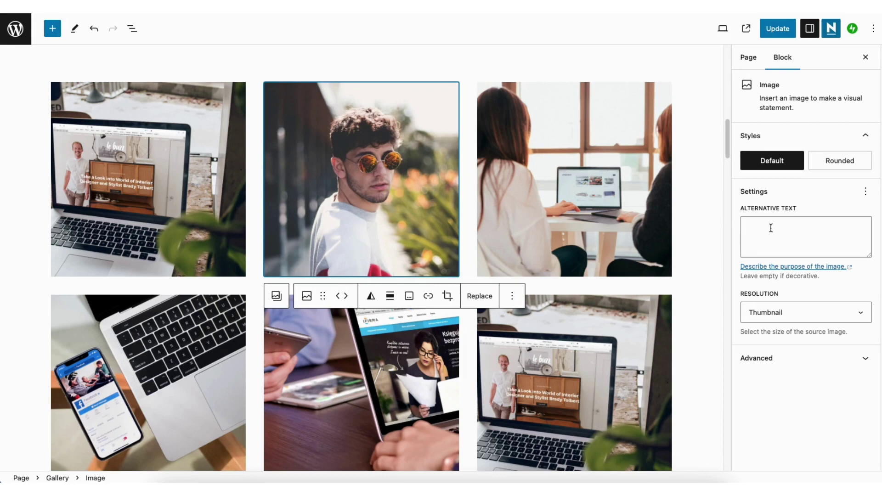
{"action": "left_click", "coordinate": [774, 314]}
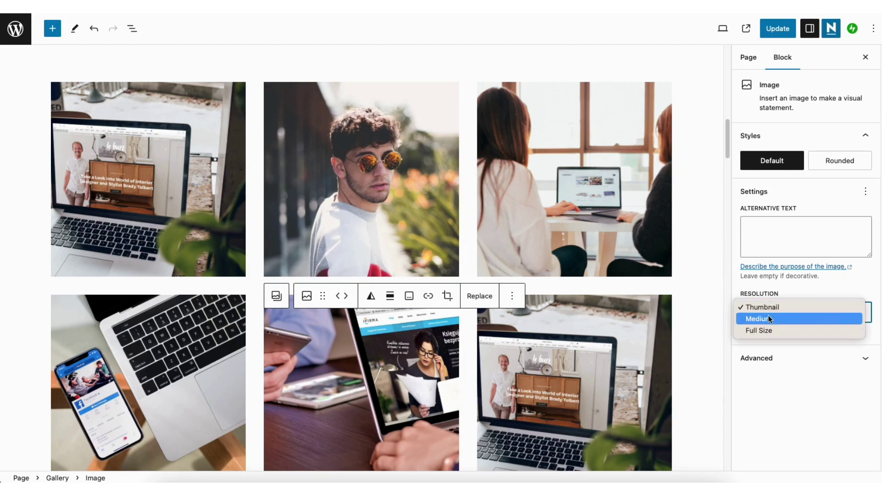
{"action": "left_click", "coordinate": [763, 309]}
{"action": "mouse_move", "coordinate": [839, 161]}
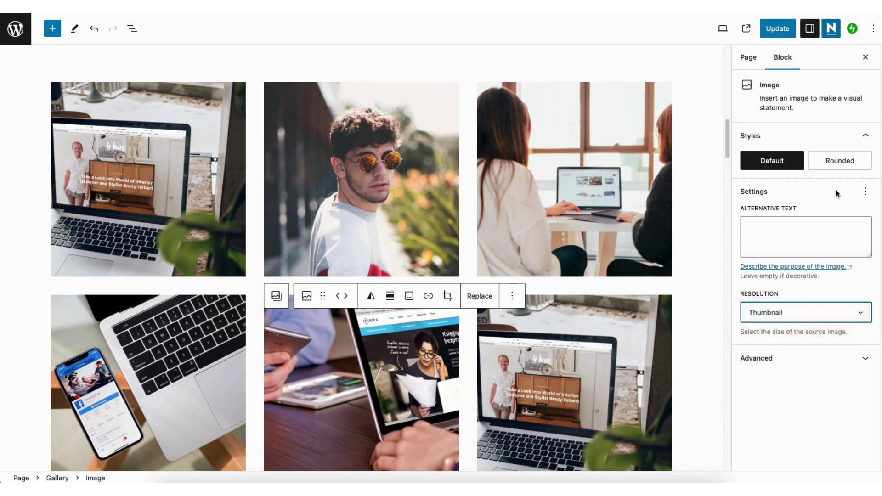
{"action": "left_click", "coordinate": [831, 163]}
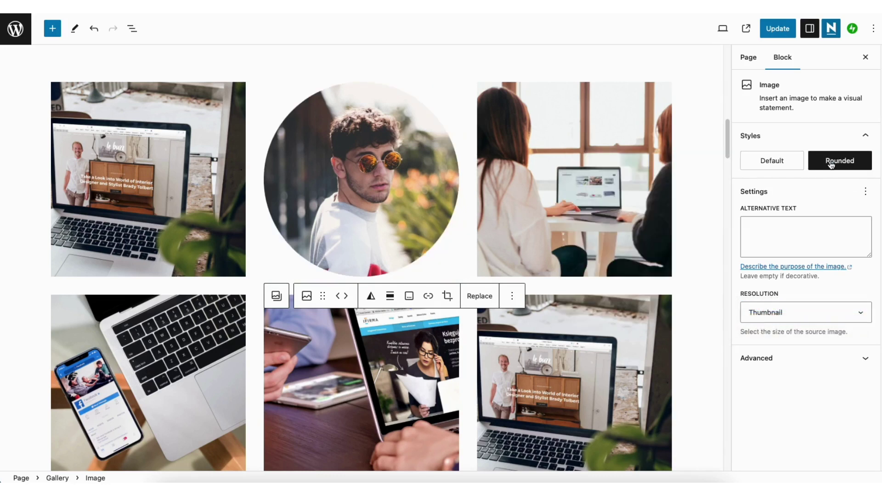
{"action": "left_click", "coordinate": [772, 161]}
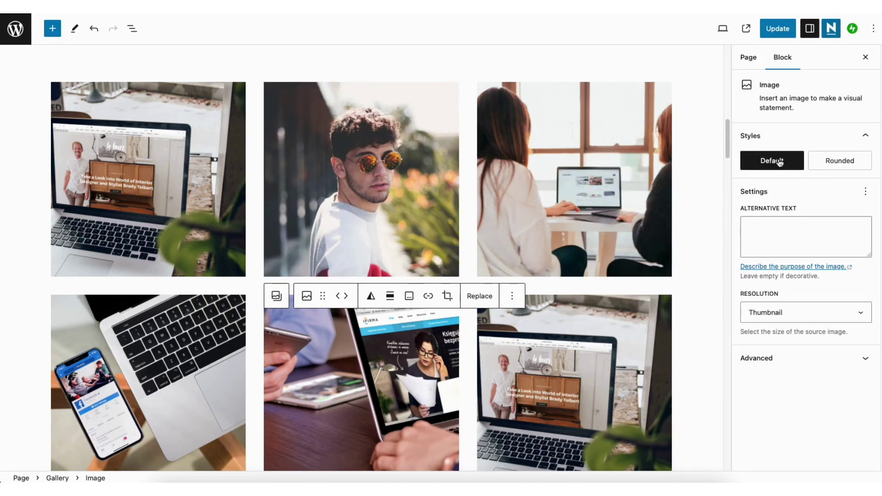
{"action": "left_click", "coordinate": [354, 198]}
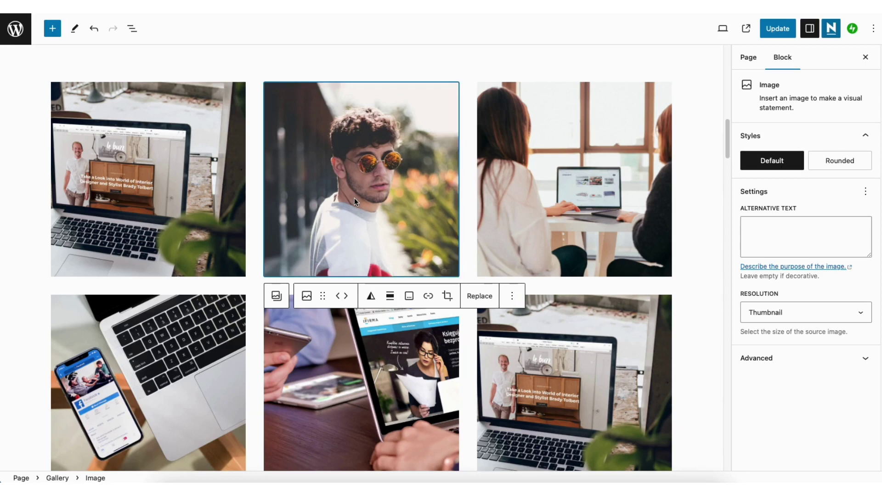
{"action": "left_click", "coordinate": [348, 296]}
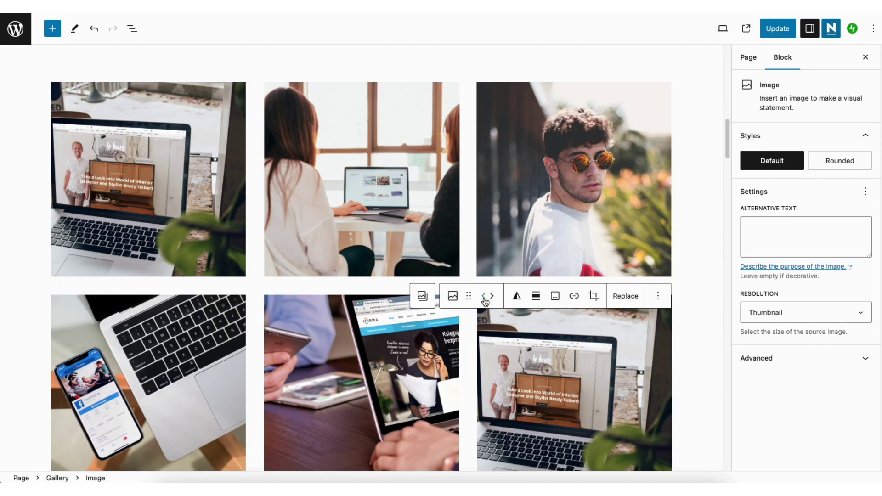
{"action": "left_click", "coordinate": [484, 296]}
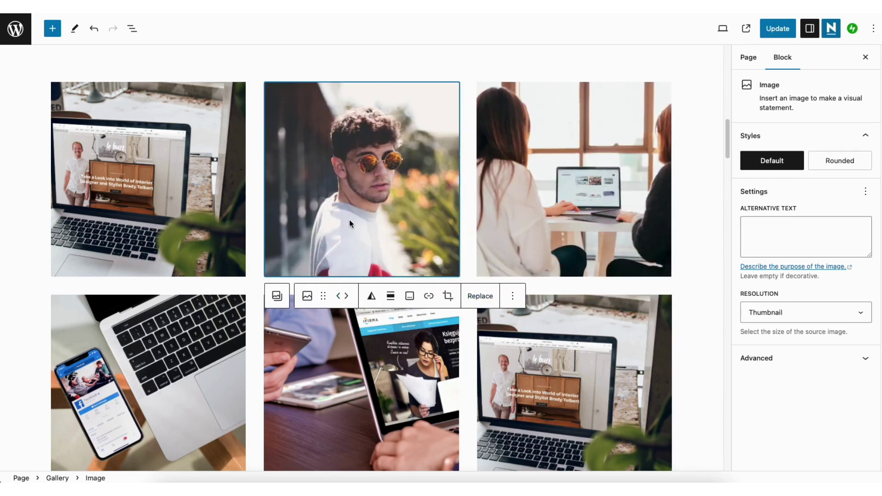
{"action": "left_click", "coordinate": [216, 181]}
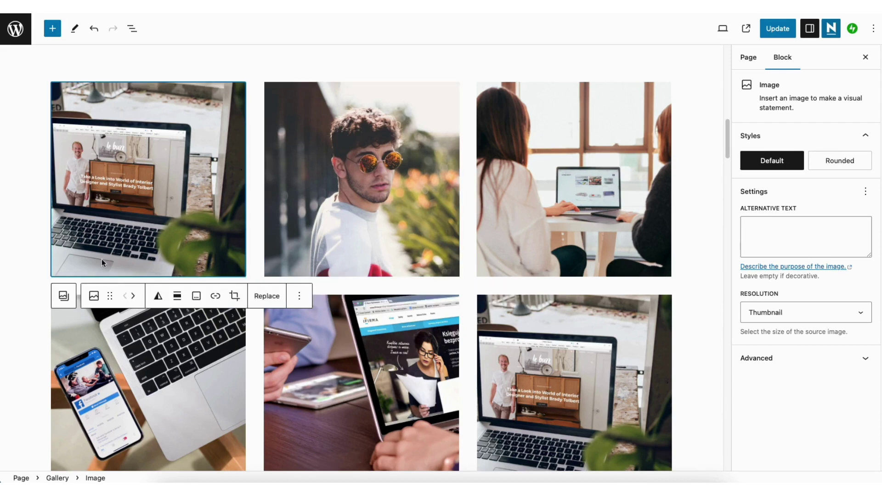
{"action": "left_click", "coordinate": [64, 296]}
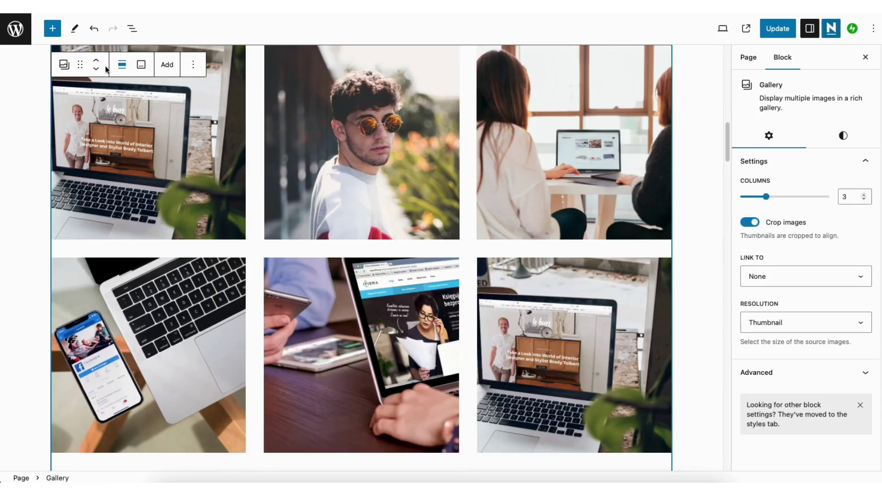
Step: Convert the photo gallery into a Tiled Gallery mosaic
{"action": "left_click", "coordinate": [167, 66]}
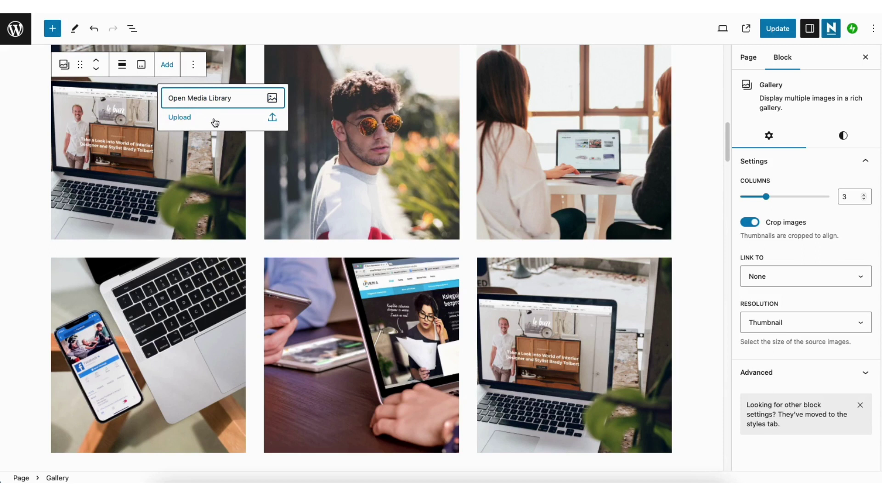
{"action": "left_click", "coordinate": [65, 65]}
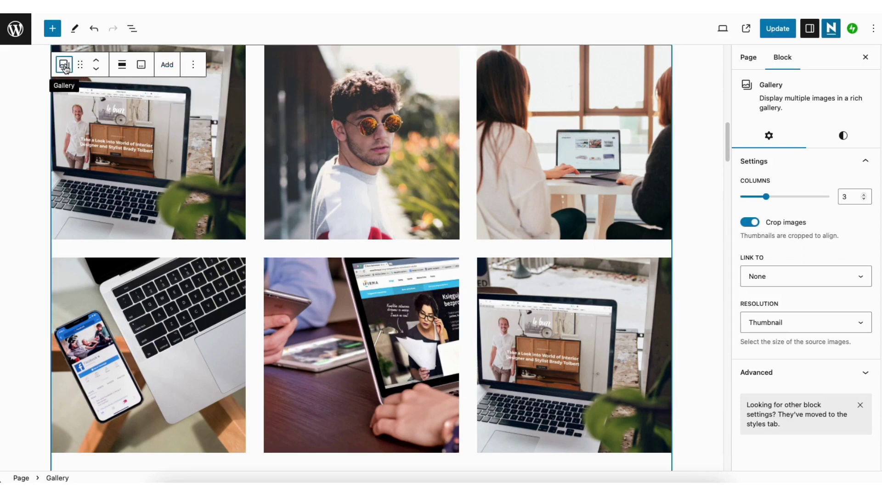
{"action": "mouse_move", "coordinate": [135, 115]}
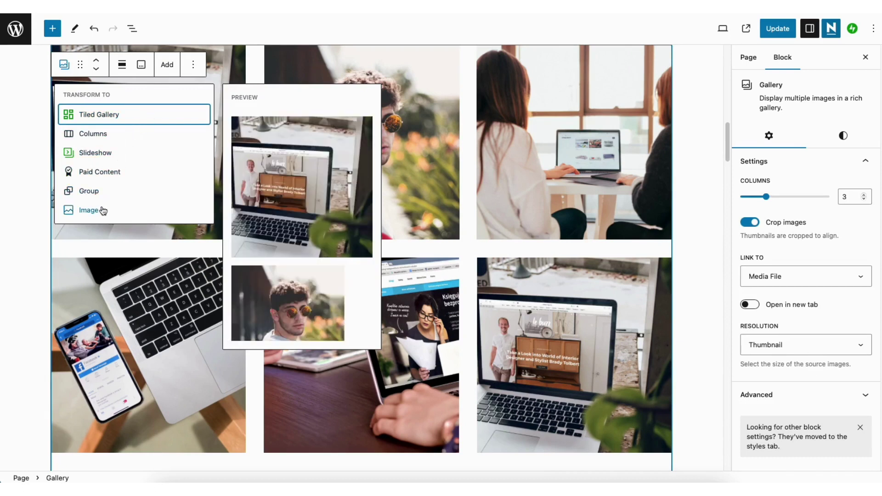
{"action": "left_click", "coordinate": [100, 115]}
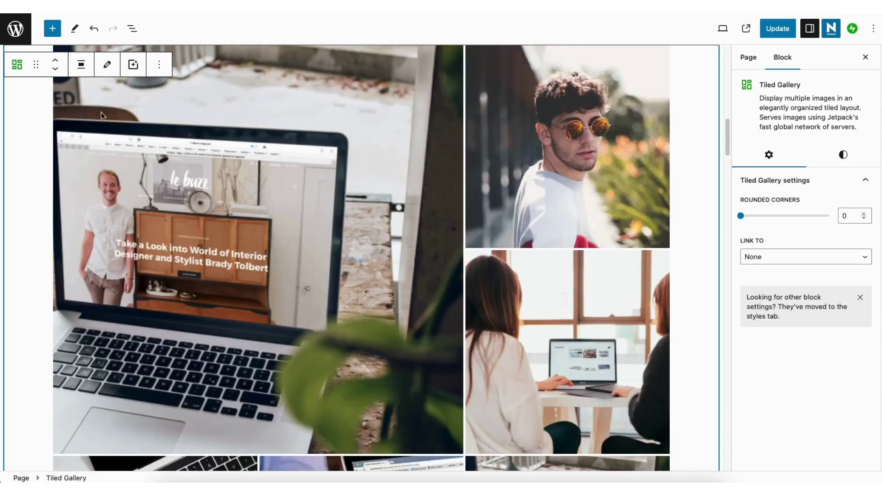
Step: Transform the Tiled Gallery back into a standard three-column Gallery block
{"action": "left_click", "coordinate": [17, 65]}
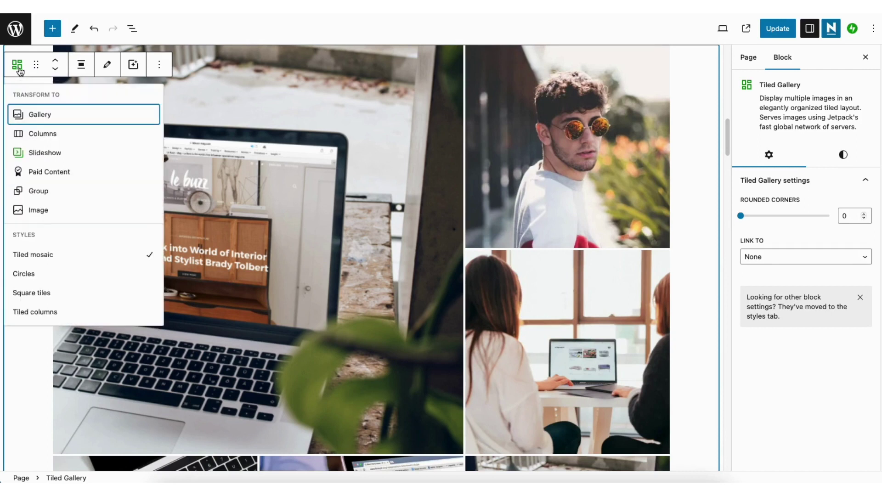
{"action": "left_click", "coordinate": [39, 115]}
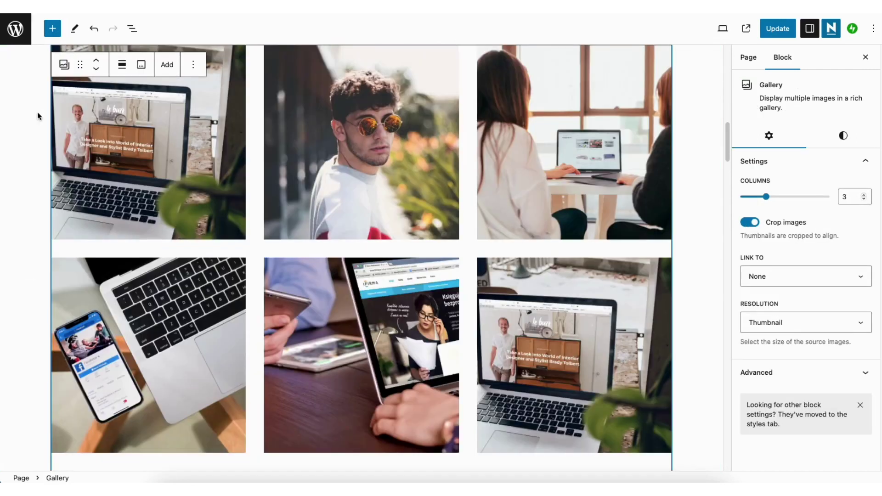
{"action": "left_click", "coordinate": [64, 65]}
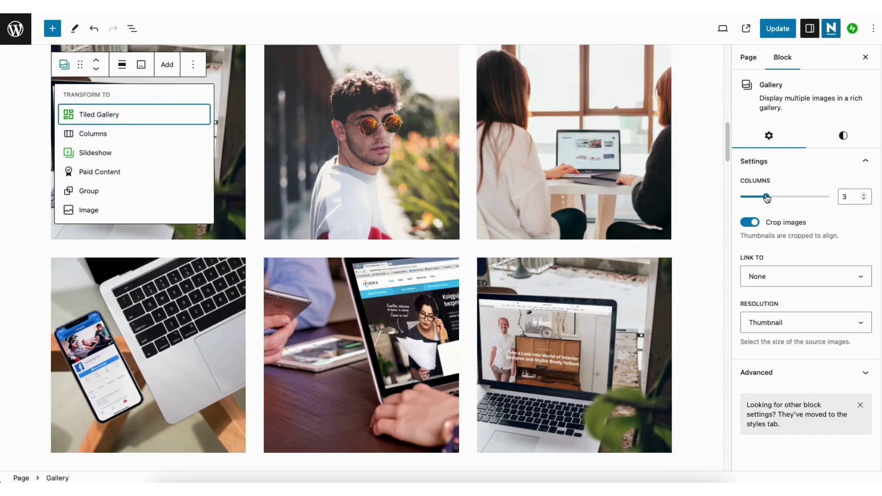
{"action": "mouse_move", "coordinate": [766, 198]}
{"action": "left_mouse_down"}
{"action": "mouse_move", "coordinate": [758, 200]}
{"action": "mouse_move", "coordinate": [777, 200]}
{"action": "left_mouse_up"}
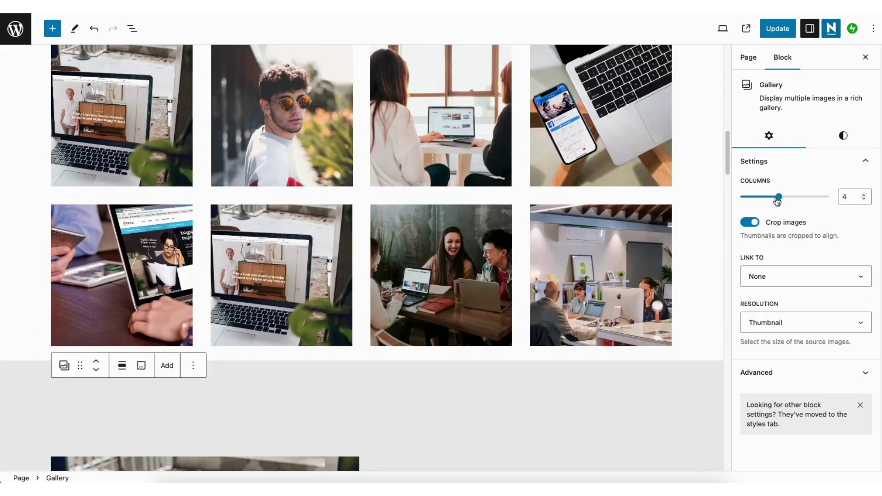
{"action": "left_click_drag", "start_coordinate": [777, 200], "coordinate": [769, 201]}
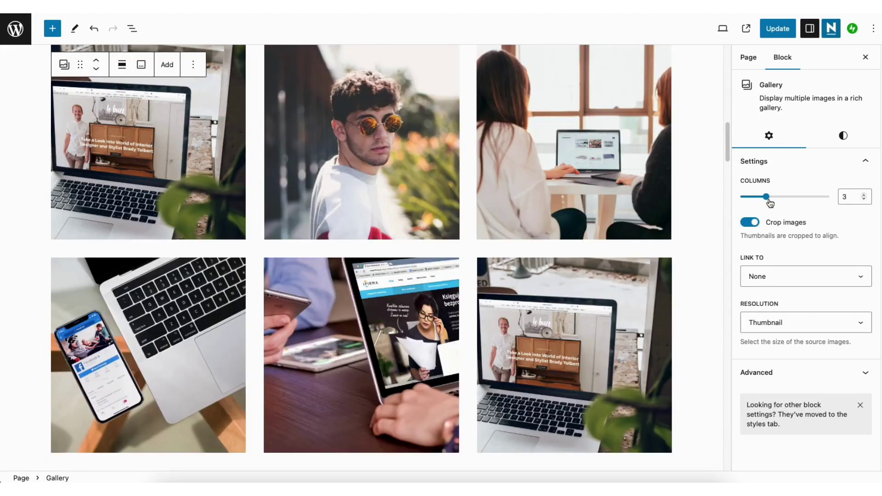
{"action": "left_click", "coordinate": [761, 278]}
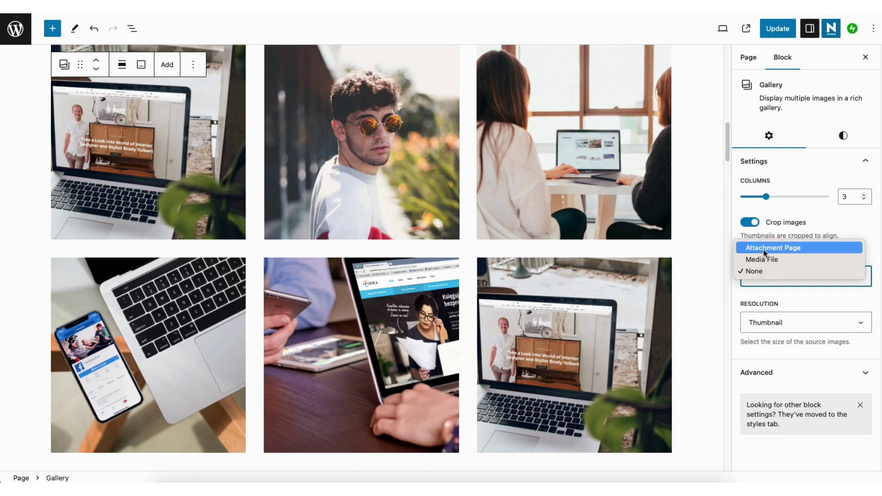
{"action": "left_click", "coordinate": [760, 273]}
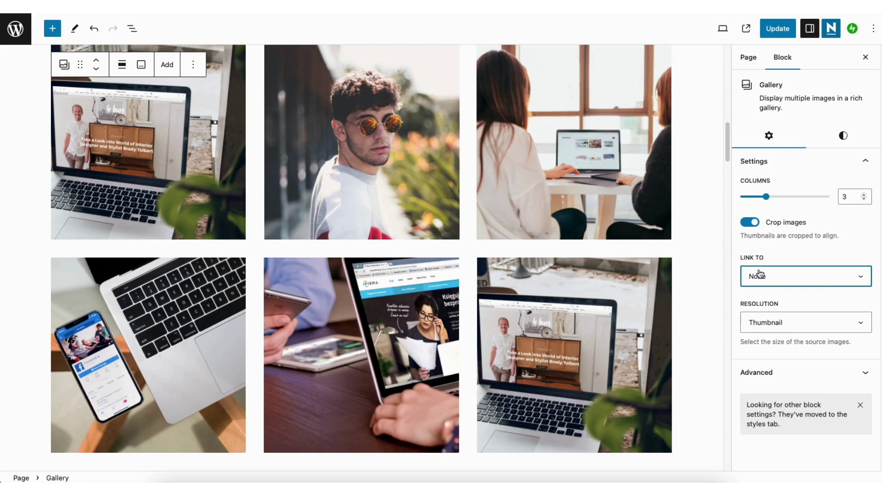
{"action": "scroll", "coordinate": [875, 117], "scroll_direction": "down", "scroll_amount": 5}
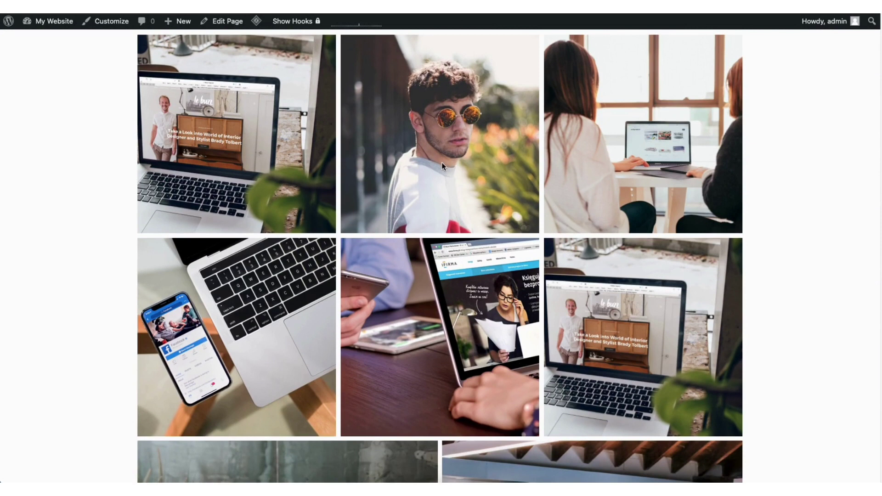
{"action": "left_click", "coordinate": [227, 22]}
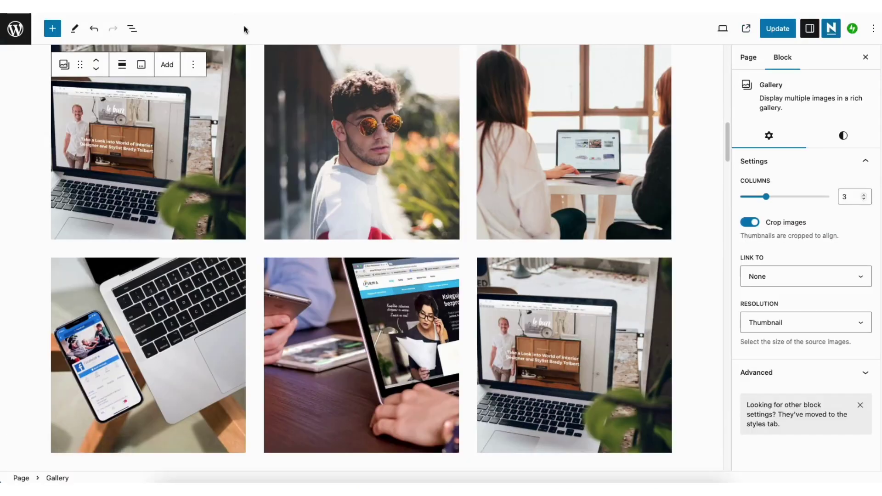
Step: Link gallery images to their attachment pages and test the sunglasses photo's link
{"action": "left_click", "coordinate": [804, 275]}
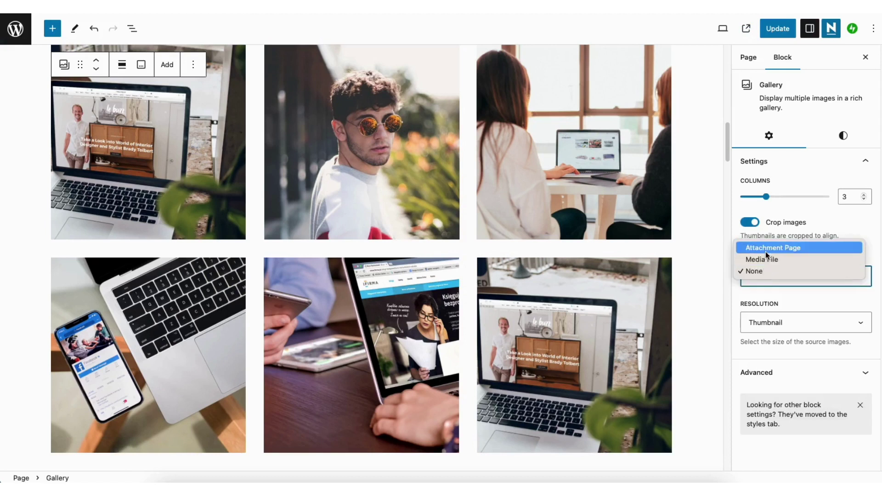
{"action": "left_click", "coordinate": [765, 248]}
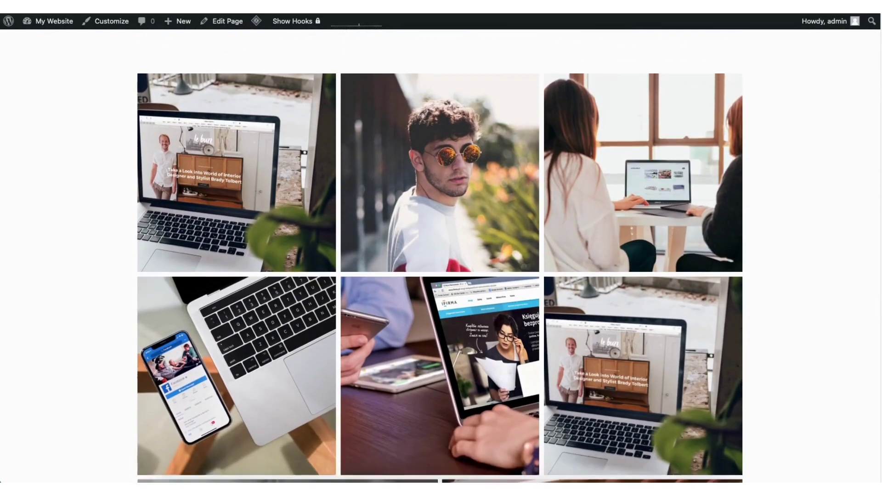
{"action": "scroll", "coordinate": [420, 151], "scroll_direction": "down", "scroll_amount": 1}
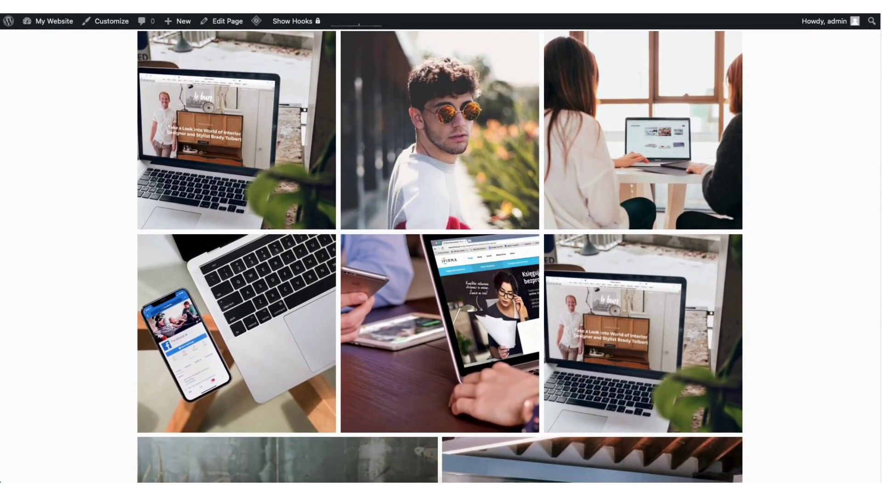
{"action": "left_click", "coordinate": [419, 150]}
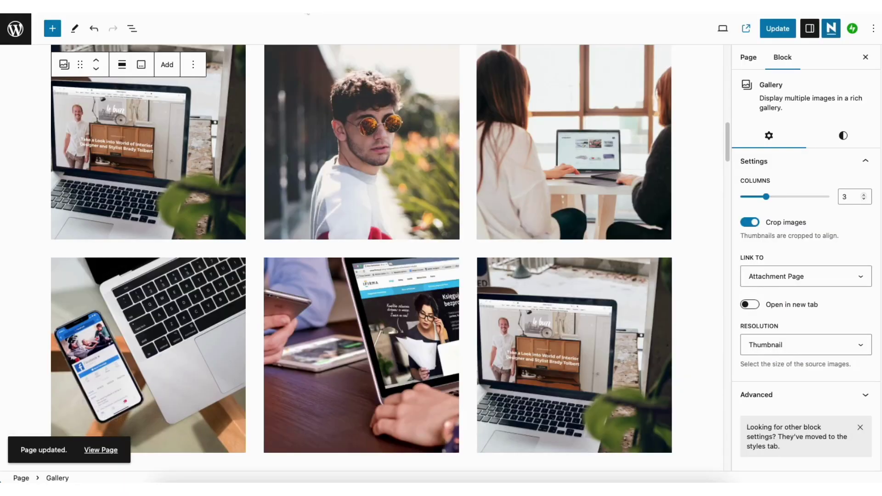
Step: Link images to Media File with Open in new tab off, update, and view the page
{"action": "left_click", "coordinate": [766, 276]}
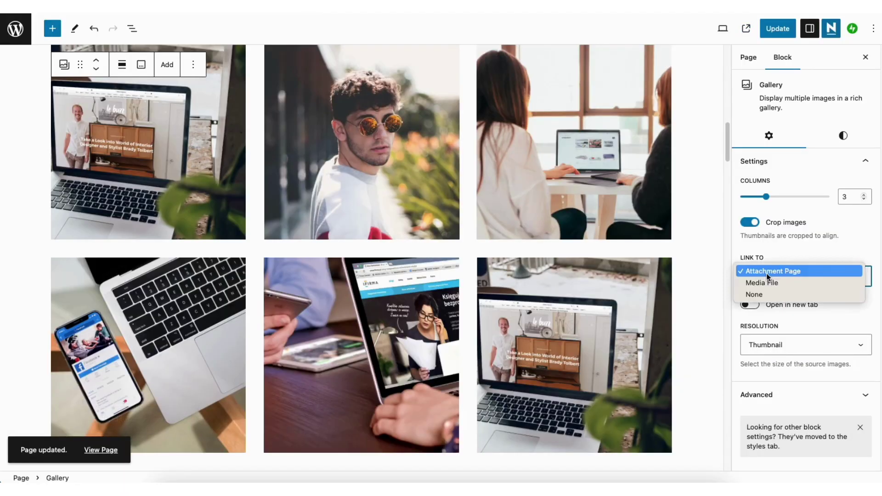
{"action": "left_click", "coordinate": [769, 284]}
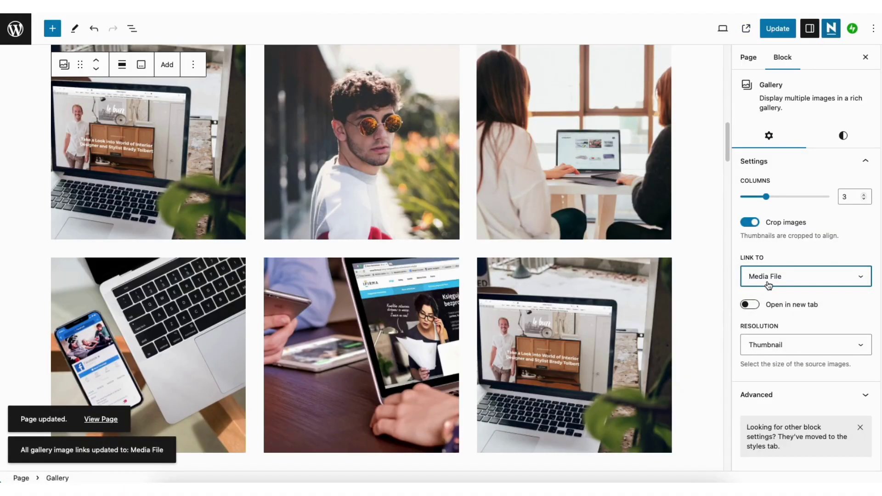
{"action": "left_click", "coordinate": [750, 304]}
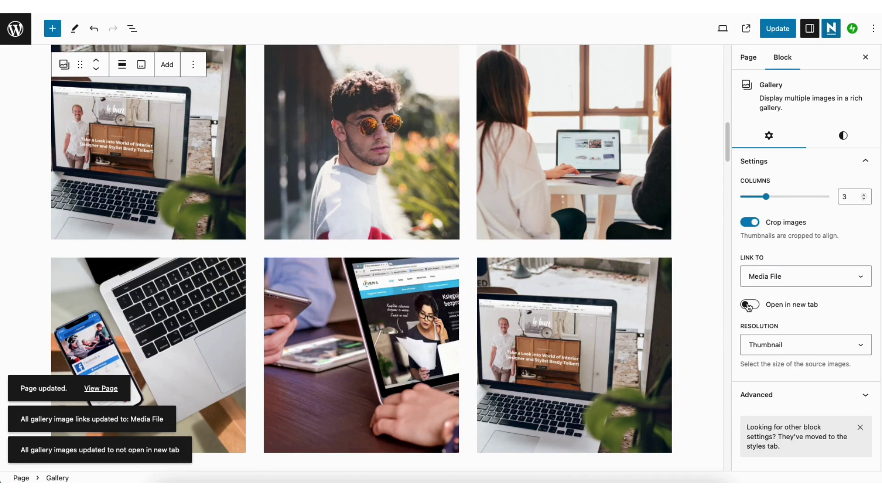
{"action": "left_click", "coordinate": [777, 29]}
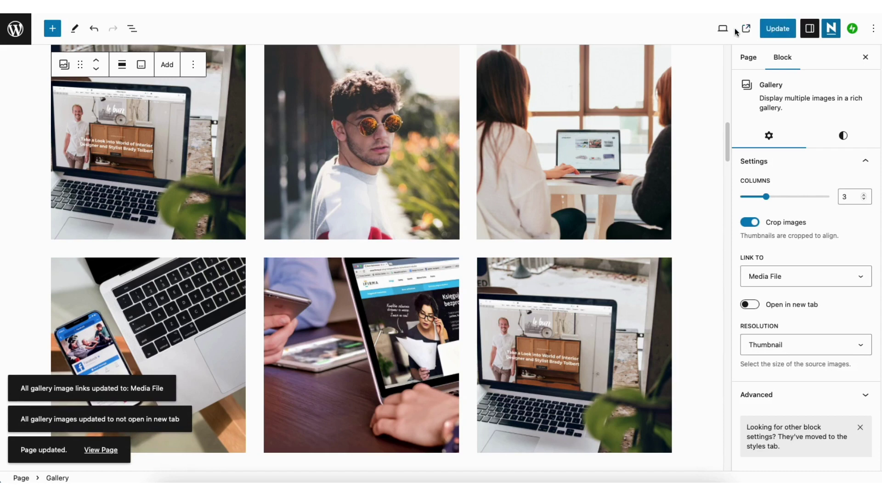
{"action": "left_click", "coordinate": [748, 28]}
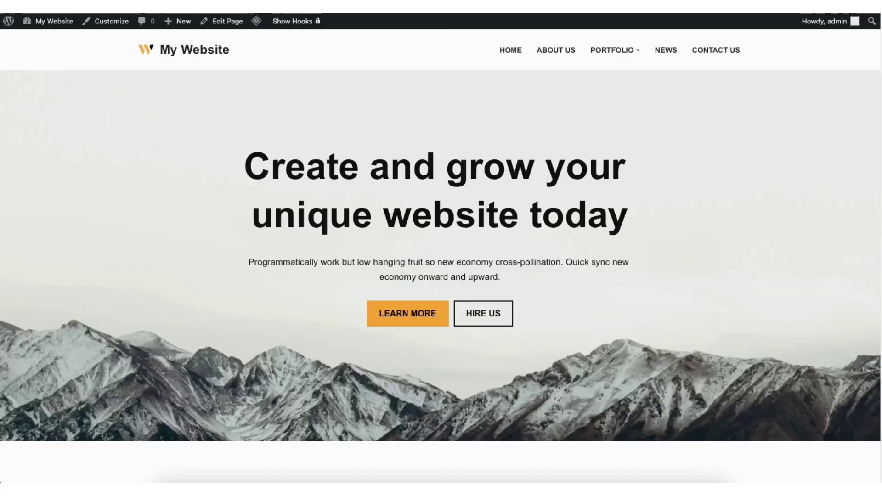
{"action": "scroll", "coordinate": [840, 93], "scroll_direction": "down", "scroll_amount": 8}
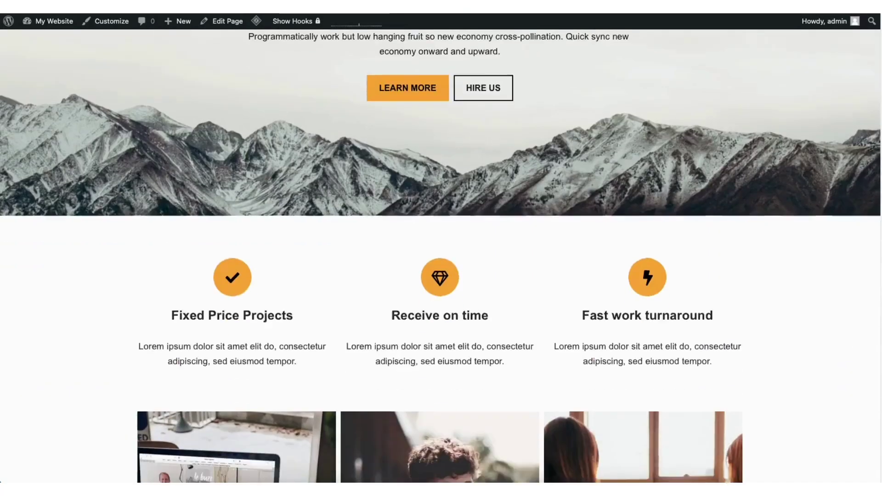
{"action": "scroll", "coordinate": [878, 94], "scroll_direction": "down", "scroll_amount": 5}
{"action": "scroll", "coordinate": [879, 93], "scroll_direction": "down", "scroll_amount": 4}
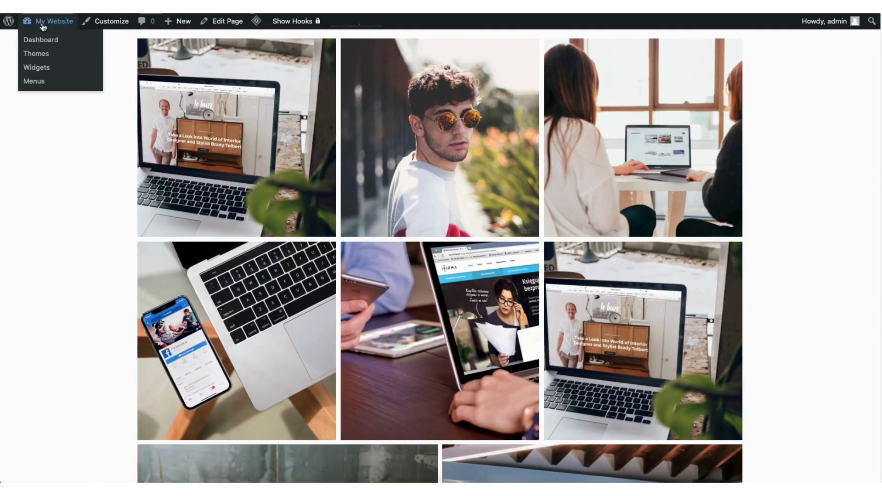
Step: Search Plugins > Add New for 'featherlight' and install WP Featherlight
{"action": "left_click", "coordinate": [40, 40]}
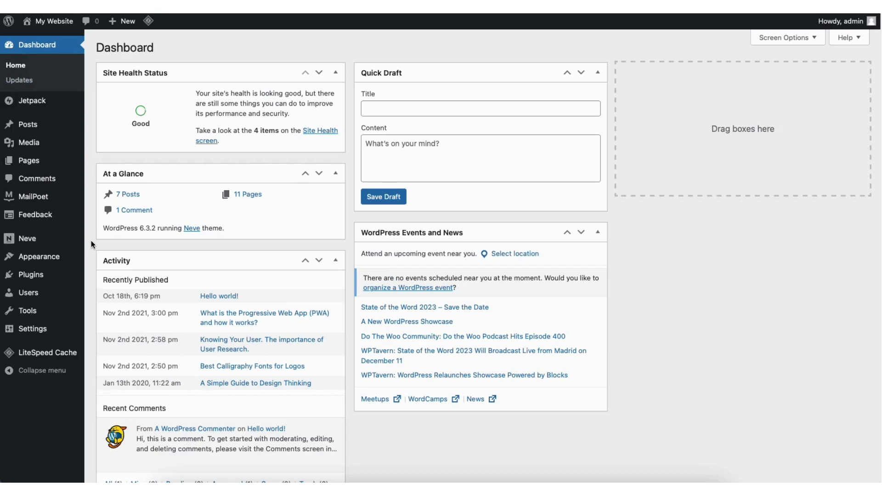
{"action": "mouse_move", "coordinate": [31, 274]}
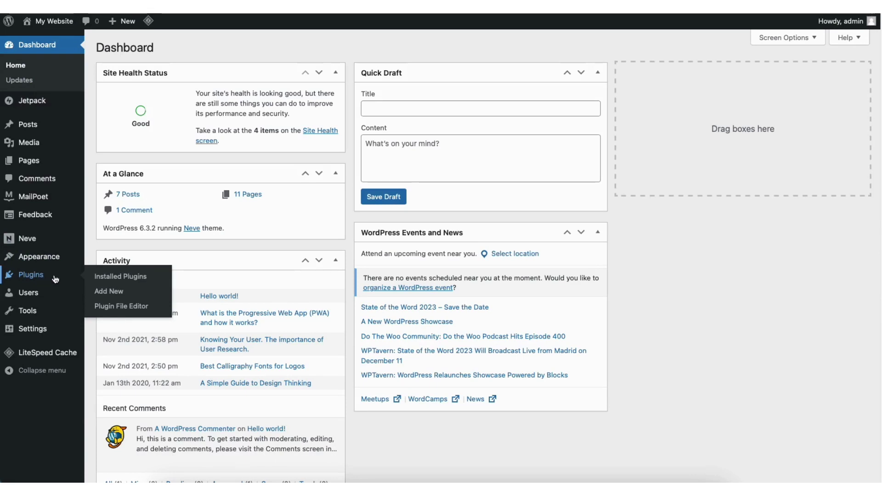
{"action": "left_click", "coordinate": [114, 291]}
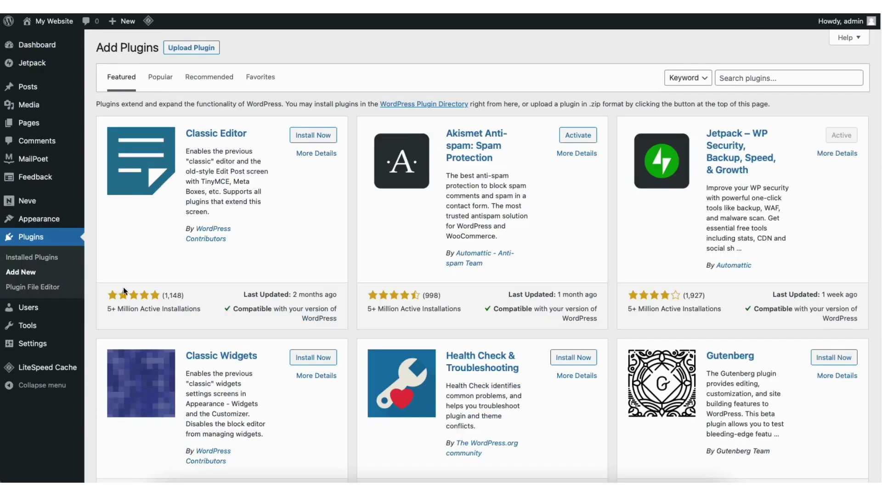
{"action": "left_click", "coordinate": [746, 79]}
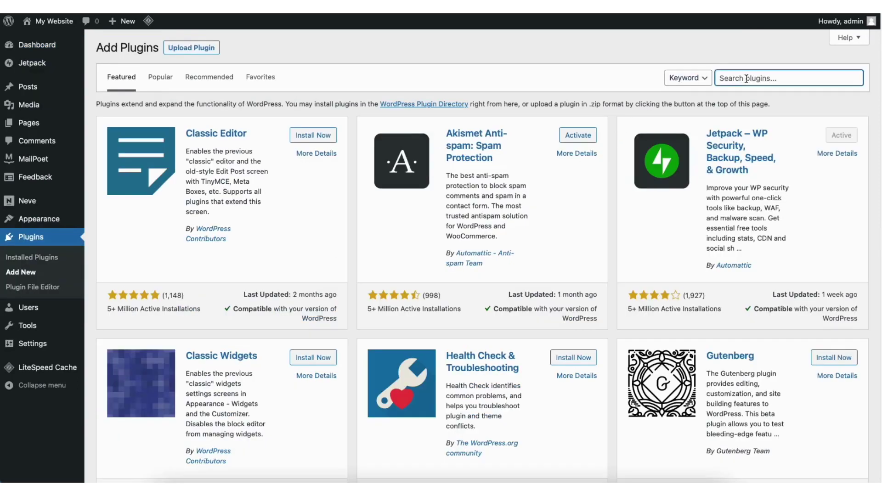
{"action": "type", "text": "featherlight"}
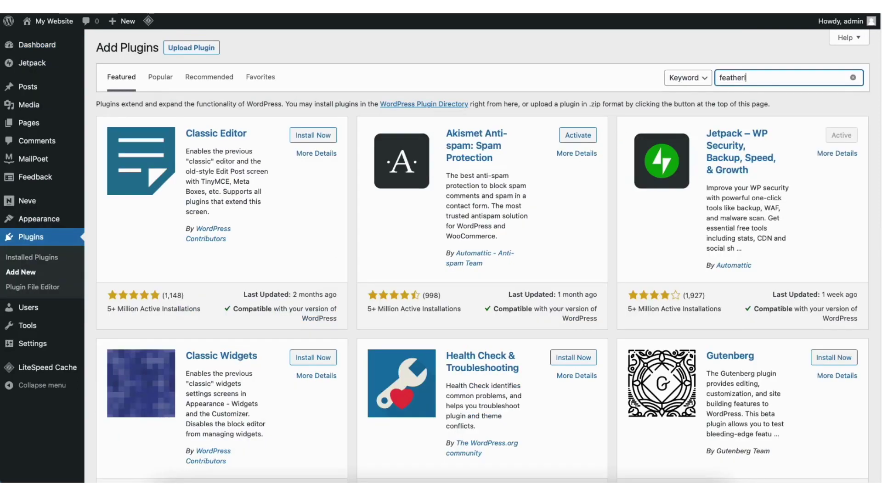
{"action": "key", "text": "Return"}
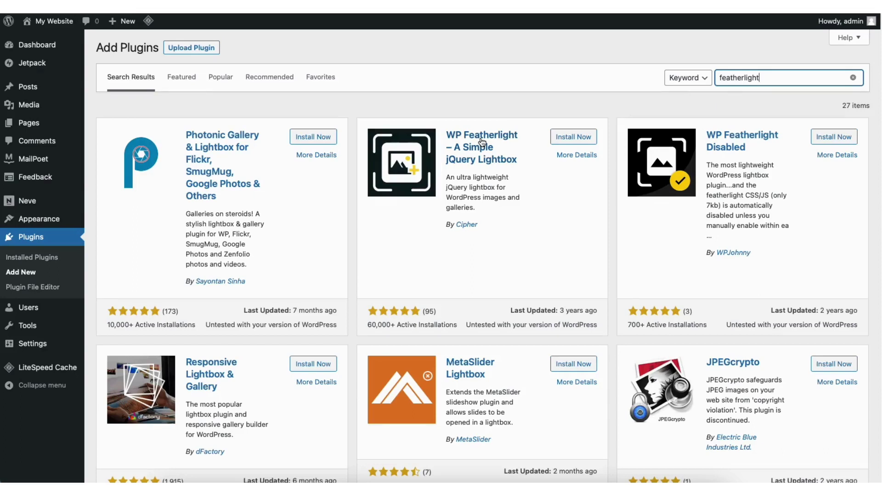
{"action": "left_click", "coordinate": [572, 136]}
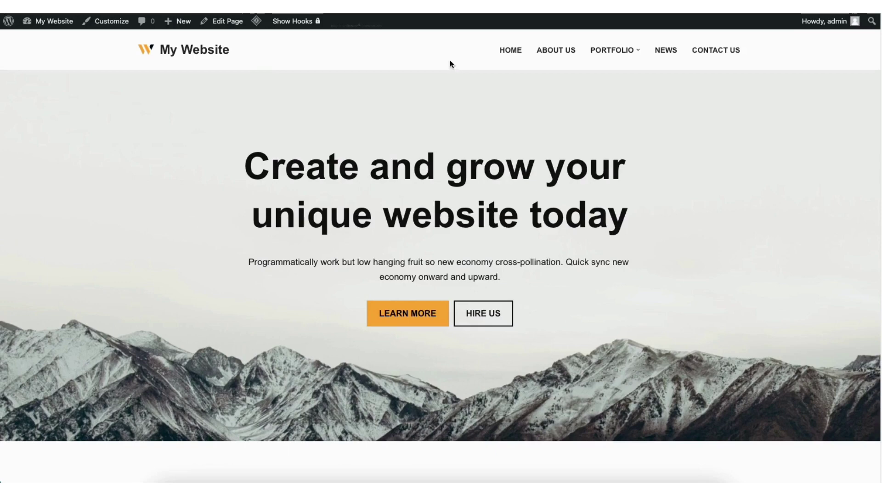
{"action": "scroll", "coordinate": [714, 130], "scroll_direction": "down", "scroll_amount": 10}
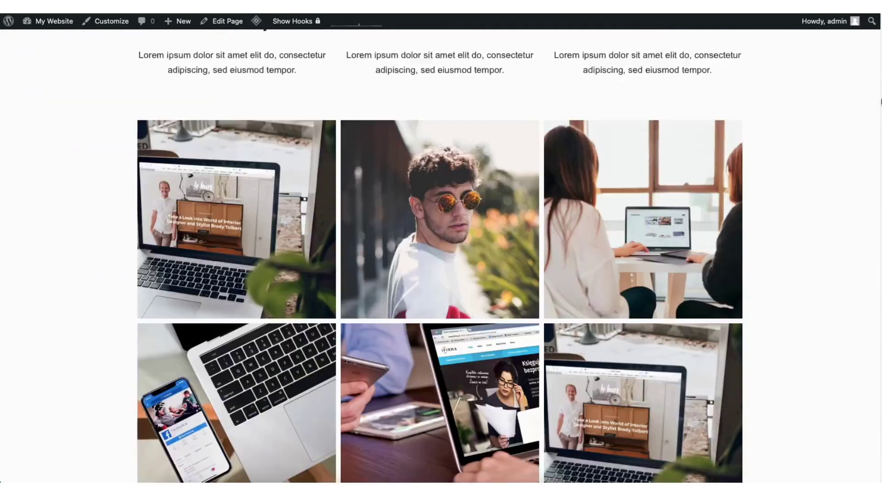
{"action": "left_click", "coordinate": [656, 158]}
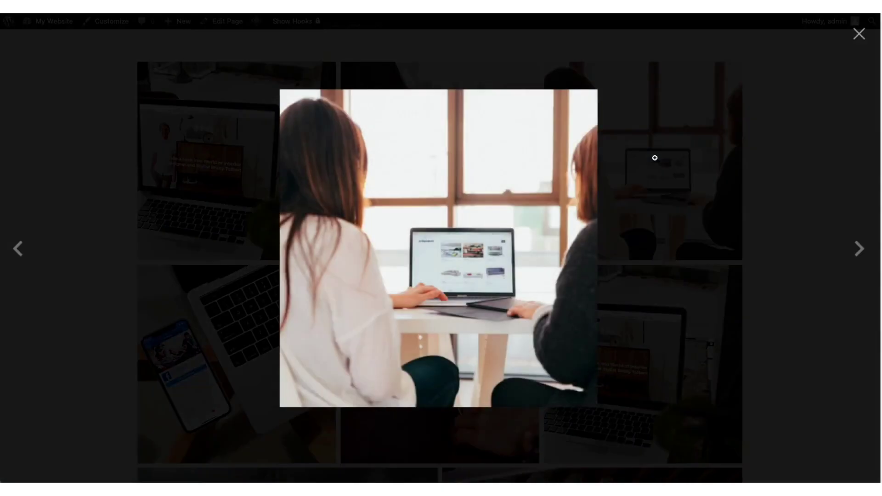
{"action": "left_click", "coordinate": [858, 249]}
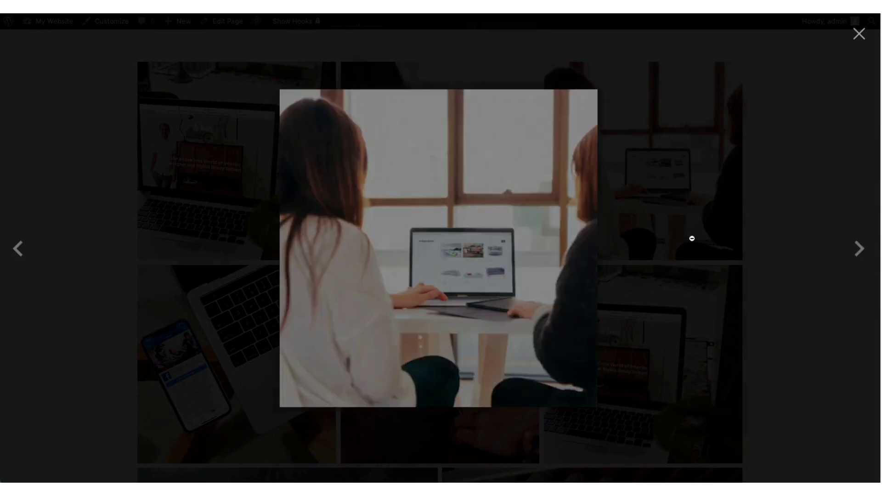
{"action": "left_click", "coordinate": [17, 250]}
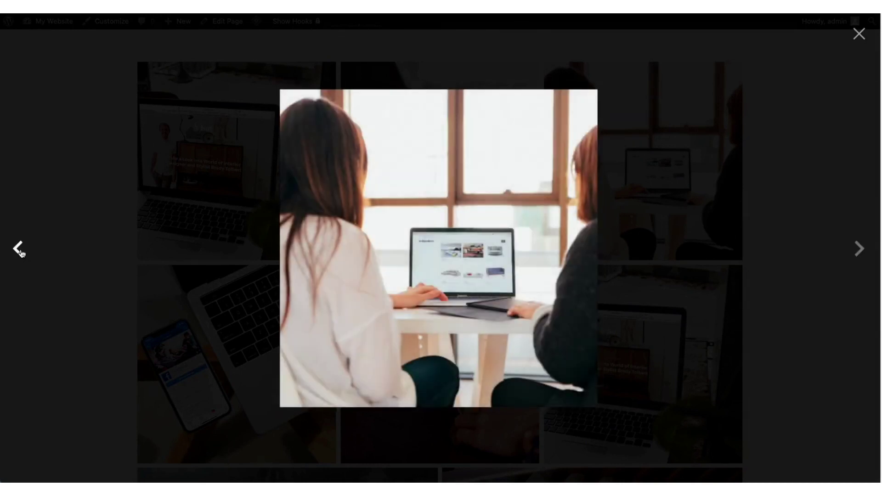
{"action": "left_click", "coordinate": [18, 249]}
{"action": "left_click", "coordinate": [858, 249]}
{"action": "left_click", "coordinate": [858, 34]}
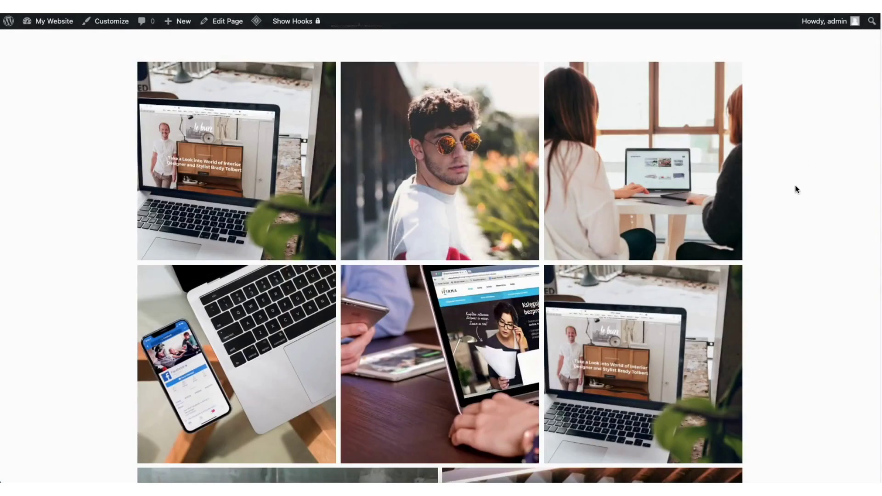